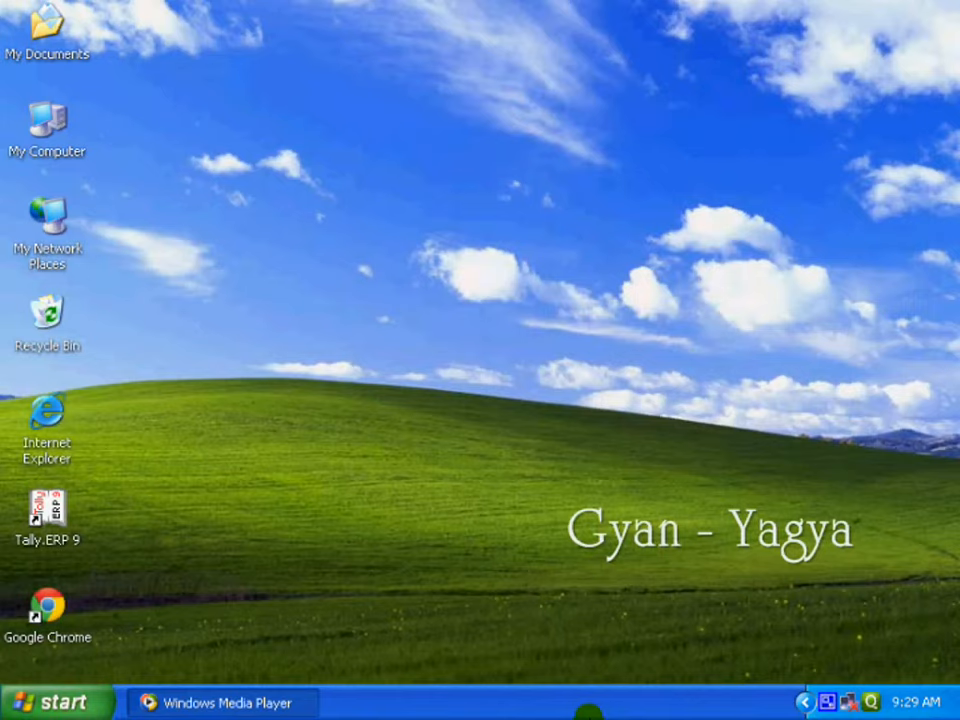
Open Tally.ERP 9, select the HK Traders company and log in with the manager's user name
double_click(49, 514)
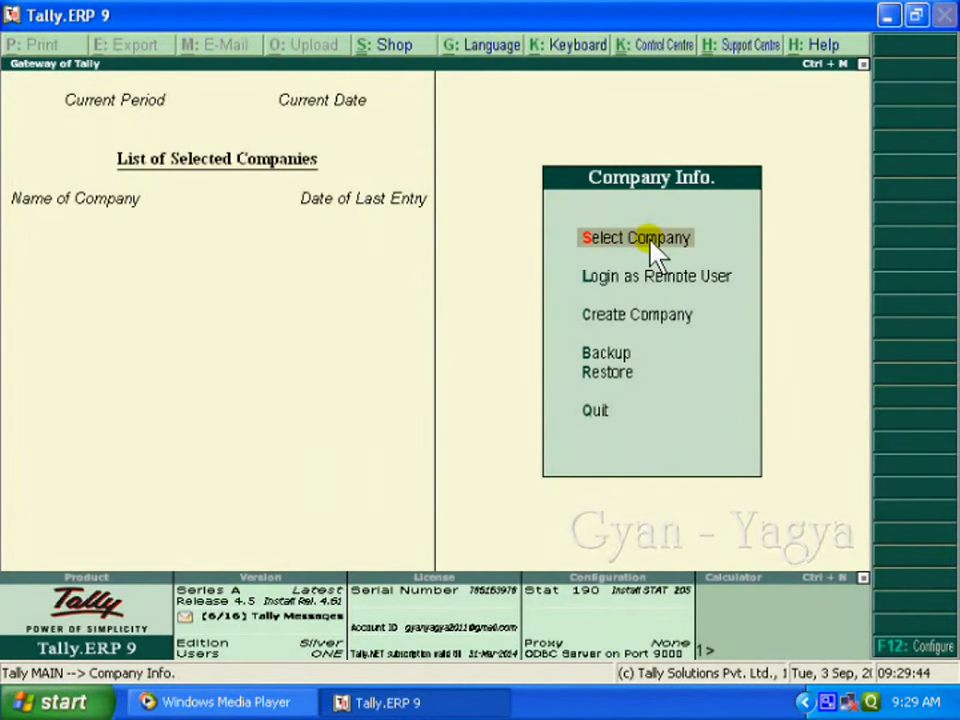
left_click(655, 252)
type("Hk")
key("Return")
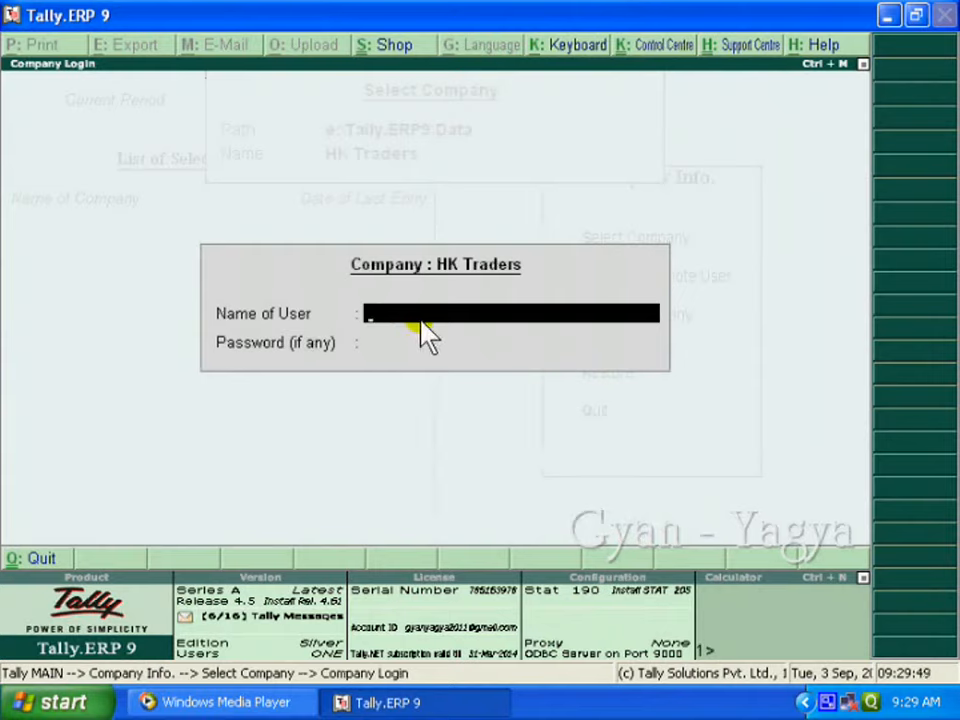
type("moh")
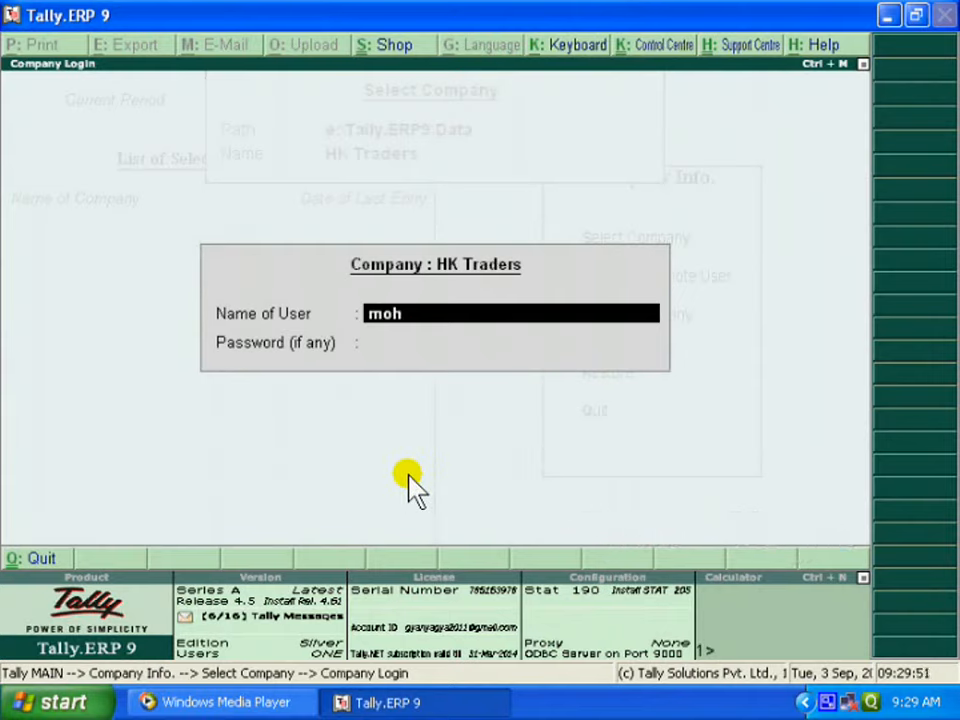
type("an")
key("Return")
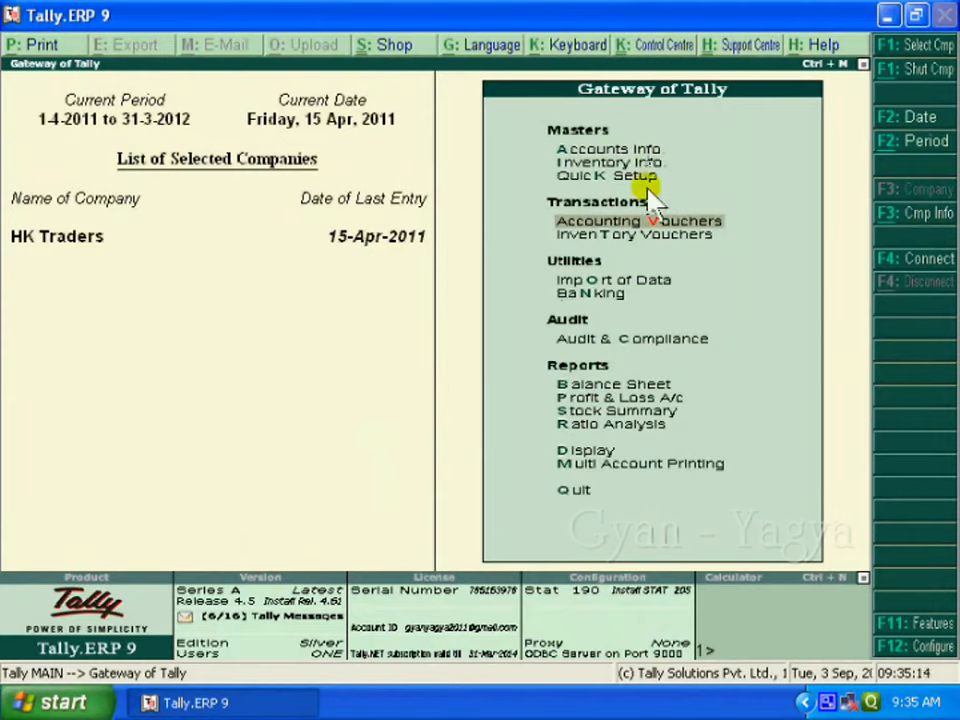
Open the Day Book report and bring up the ABC Traders payment voucher for alteration
left_click(604, 455)
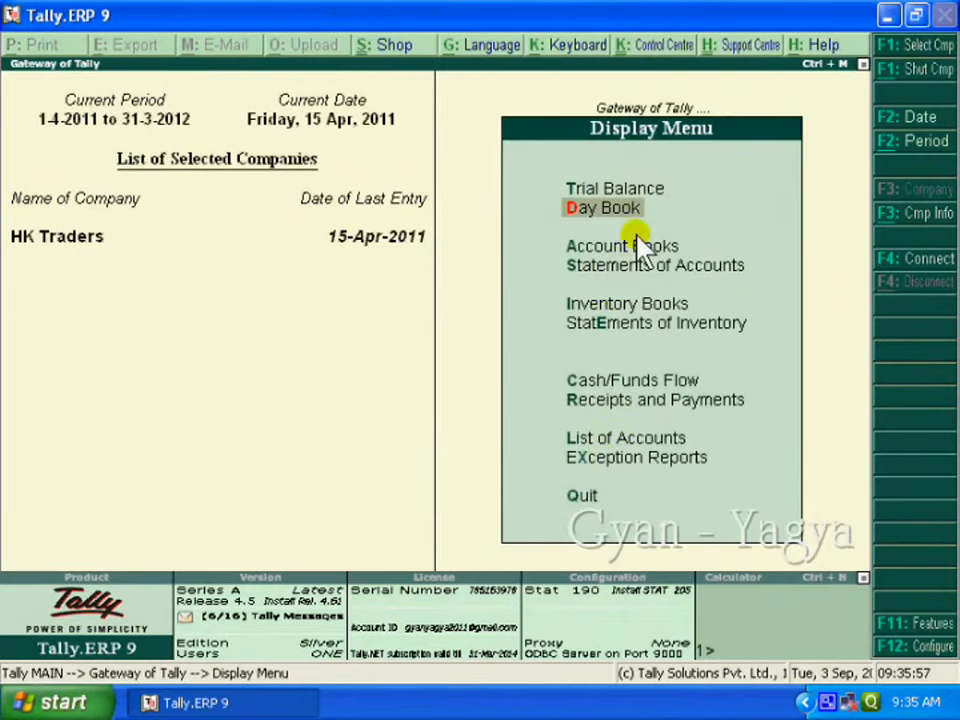
left_click(632, 205)
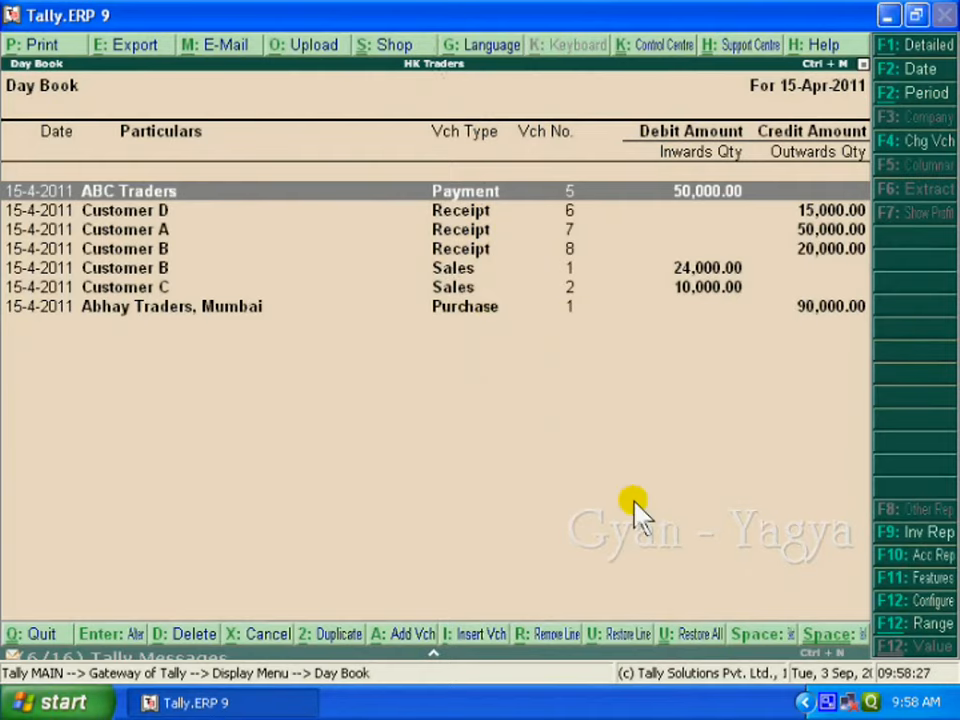
key("Return")
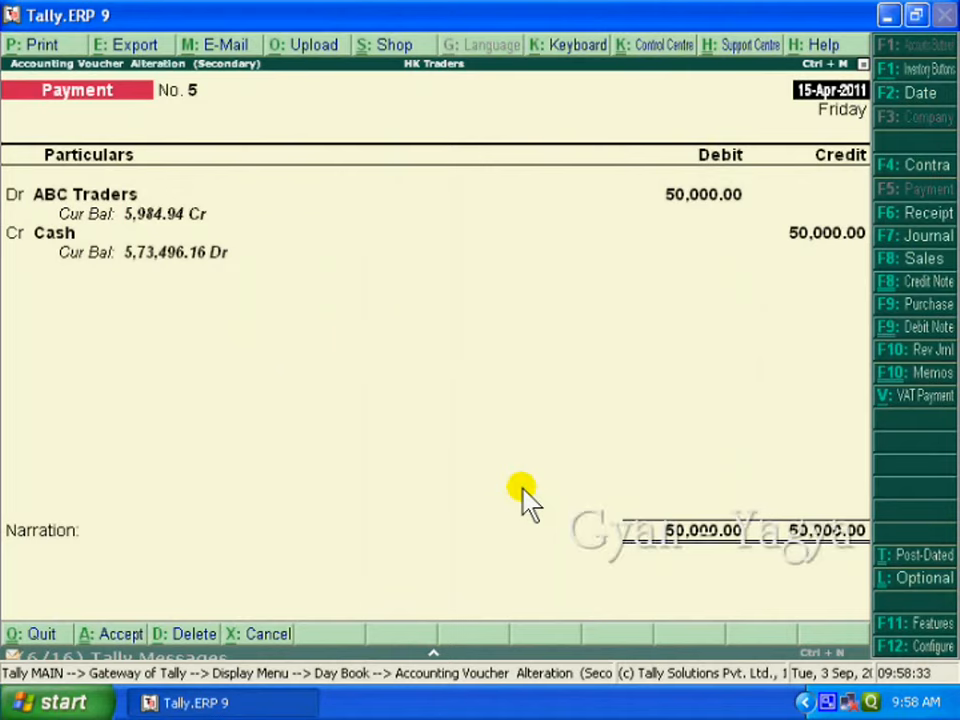
Change the credit ledger of the ABC Traders payment voucher to State Bank of India
key("Return")
key("Return")
key("Return")
key("Return")
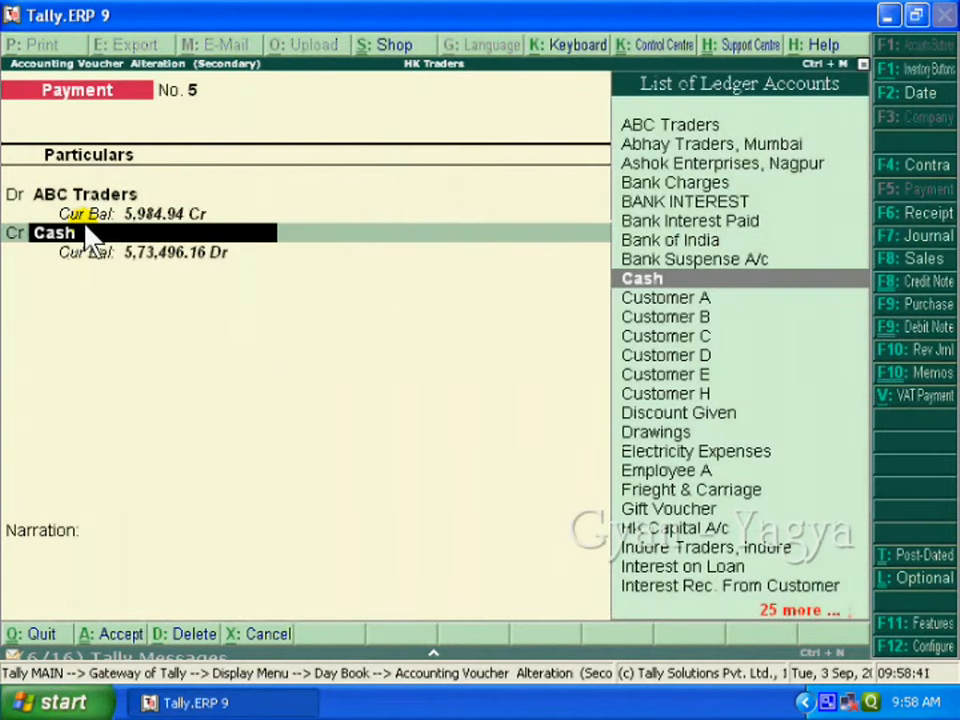
type("St")
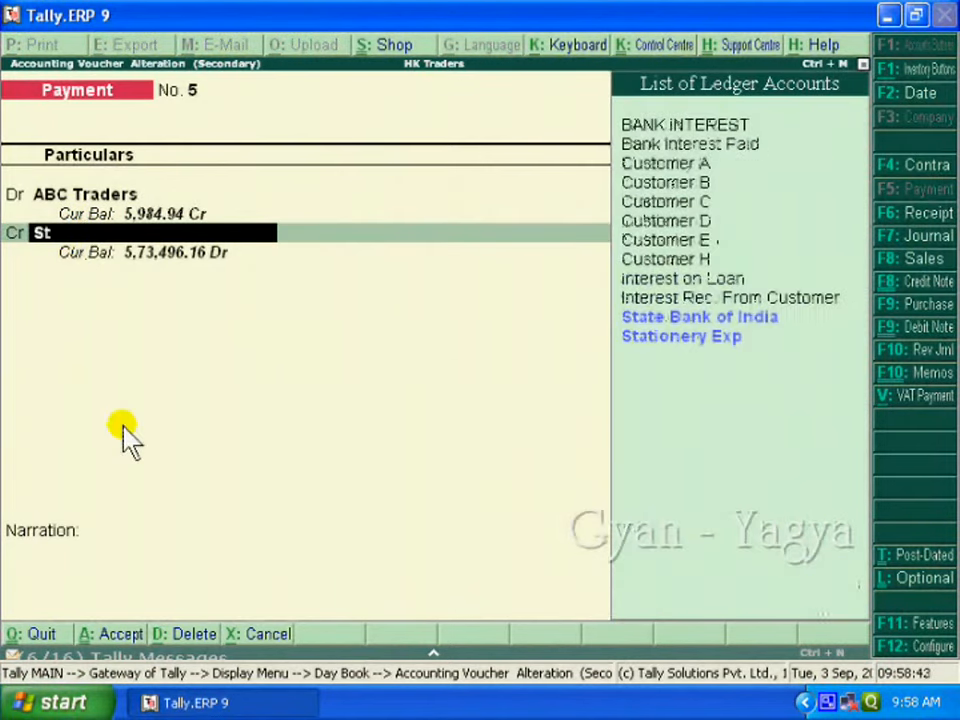
key("Down")
key("Up")
key("Return")
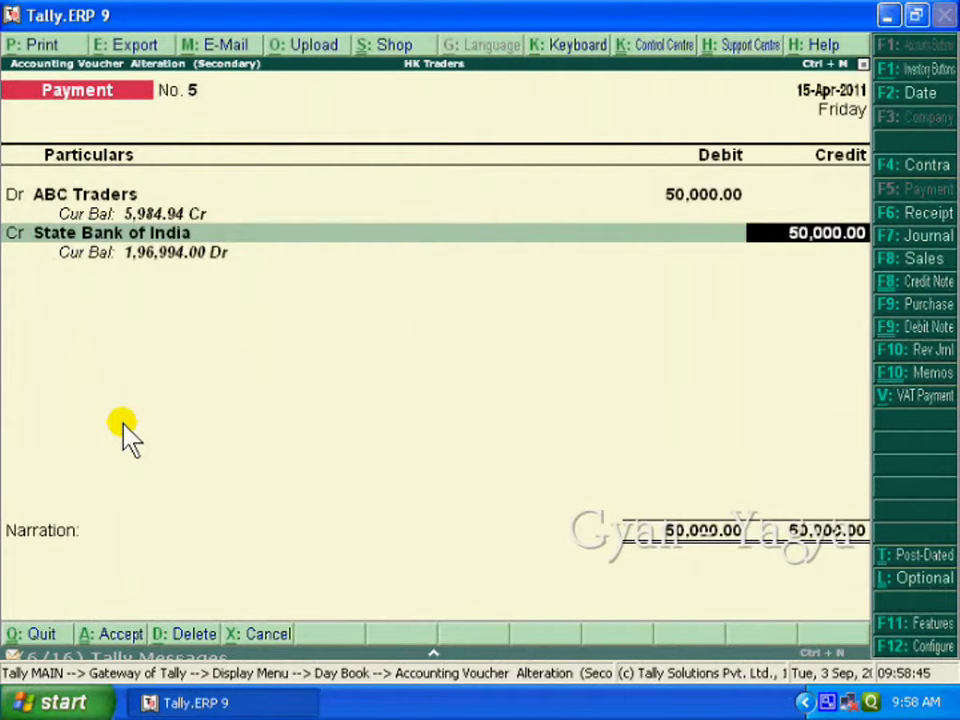
Allocate the 50,000 bank payment as a Cheque with instrument number 465213 dated 15-Apr-2011, and save the voucher
key("Return")
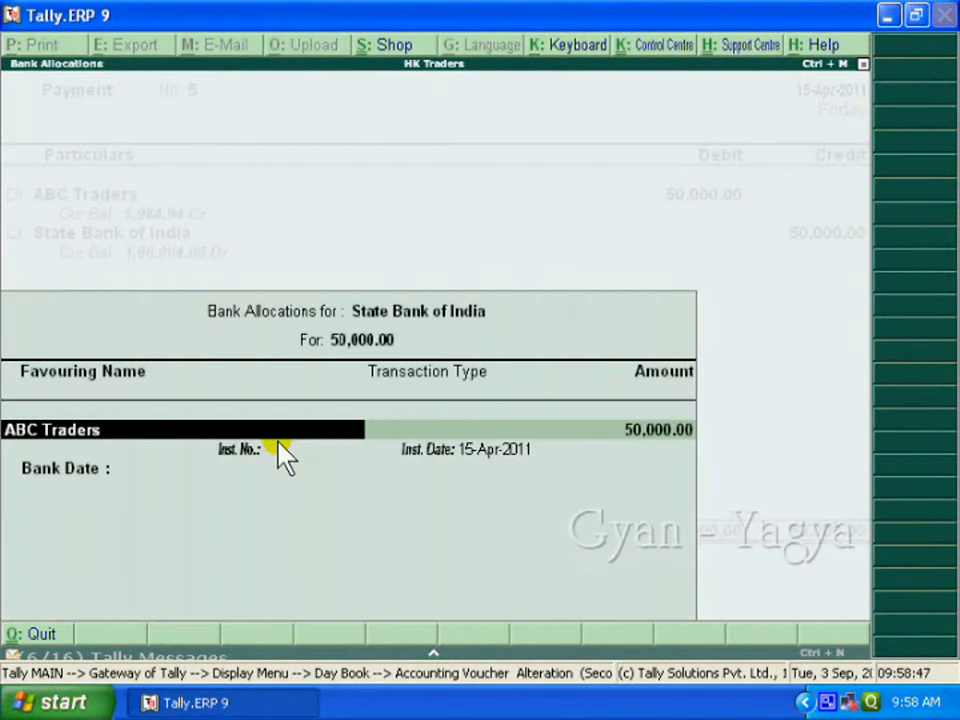
key("Return")
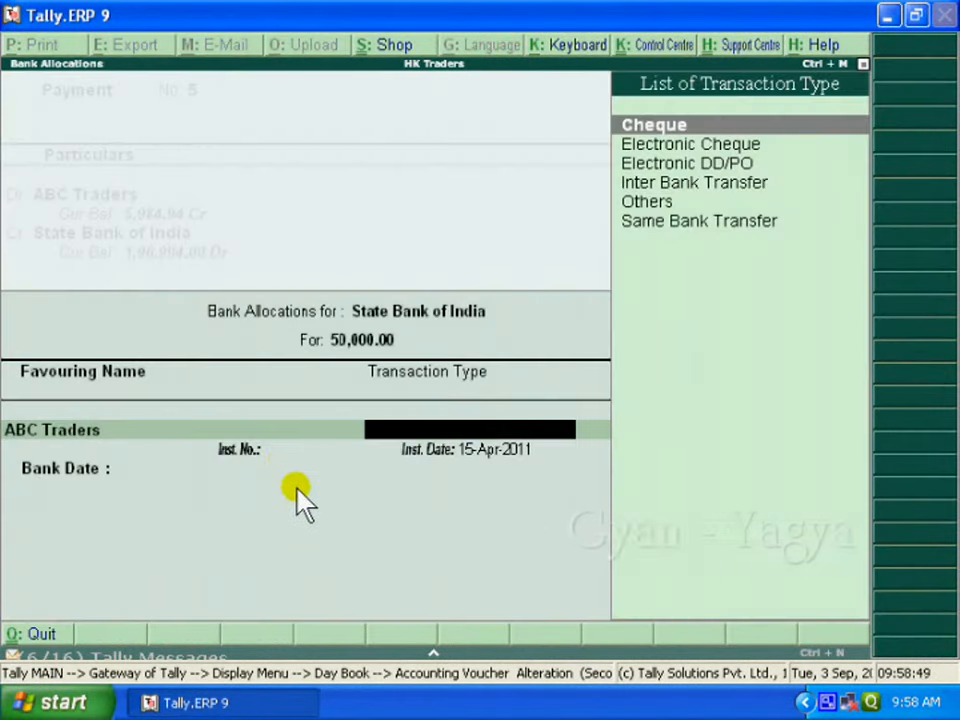
key("Return")
key("Return")
type("465213")
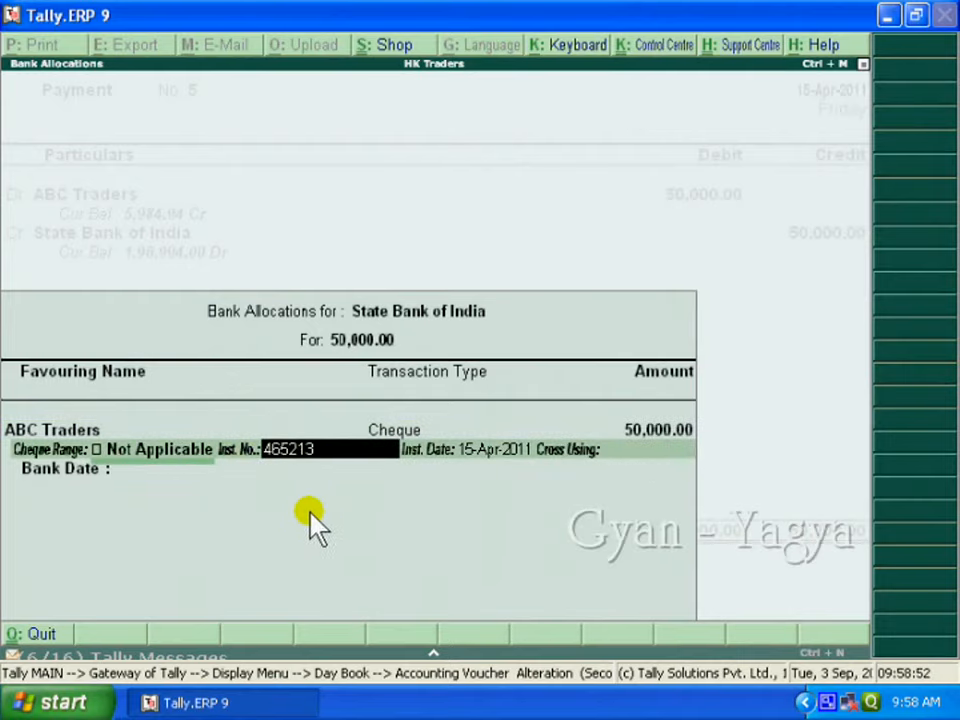
key("Return")
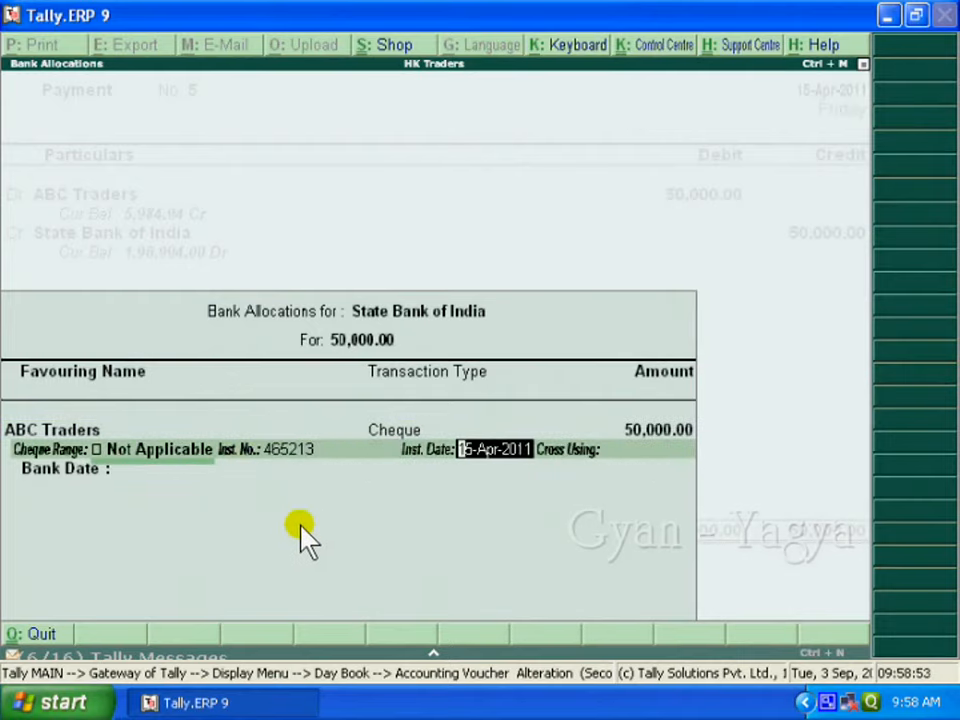
key("Return")
key("Return")
key("Return")
key("y")
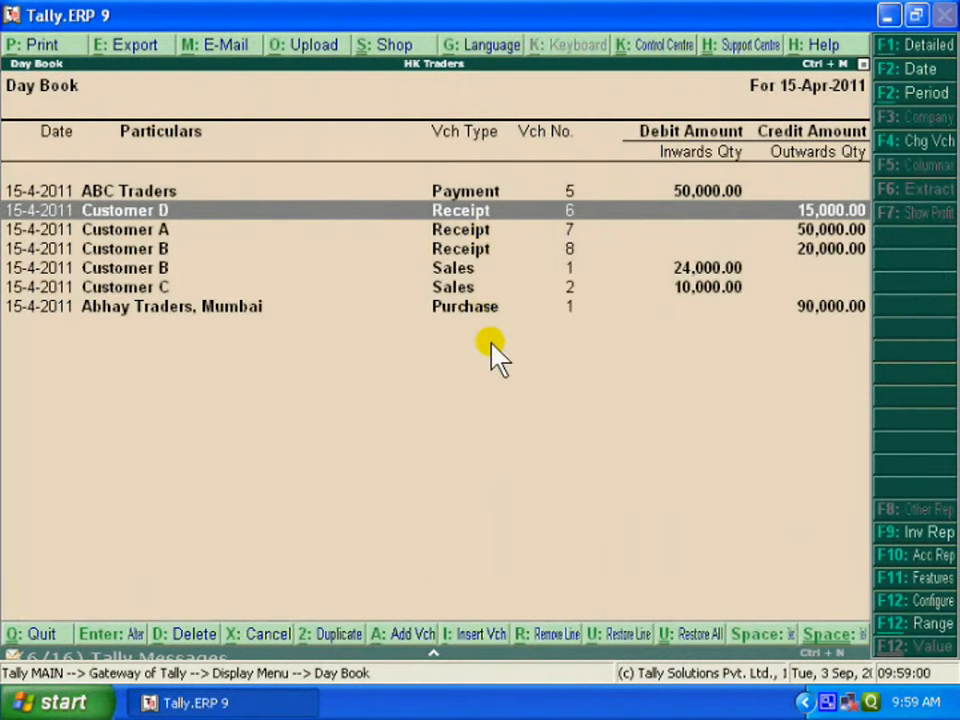
Alter the Customer D receipt voucher to an amount of 20,000 and save it
key("Return")
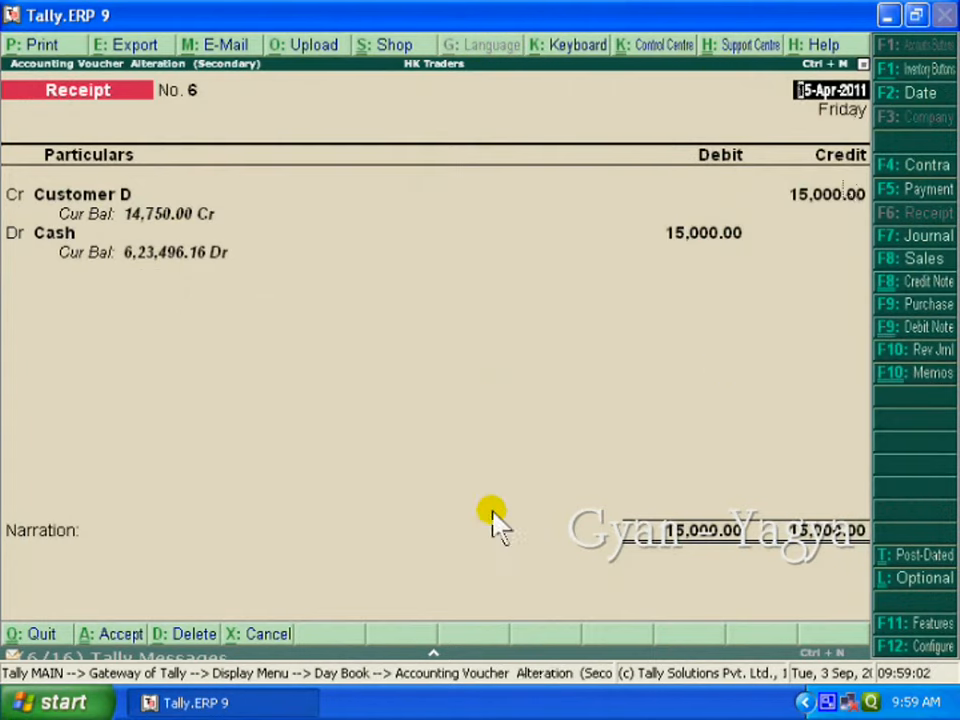
key("Return")
key("Return")
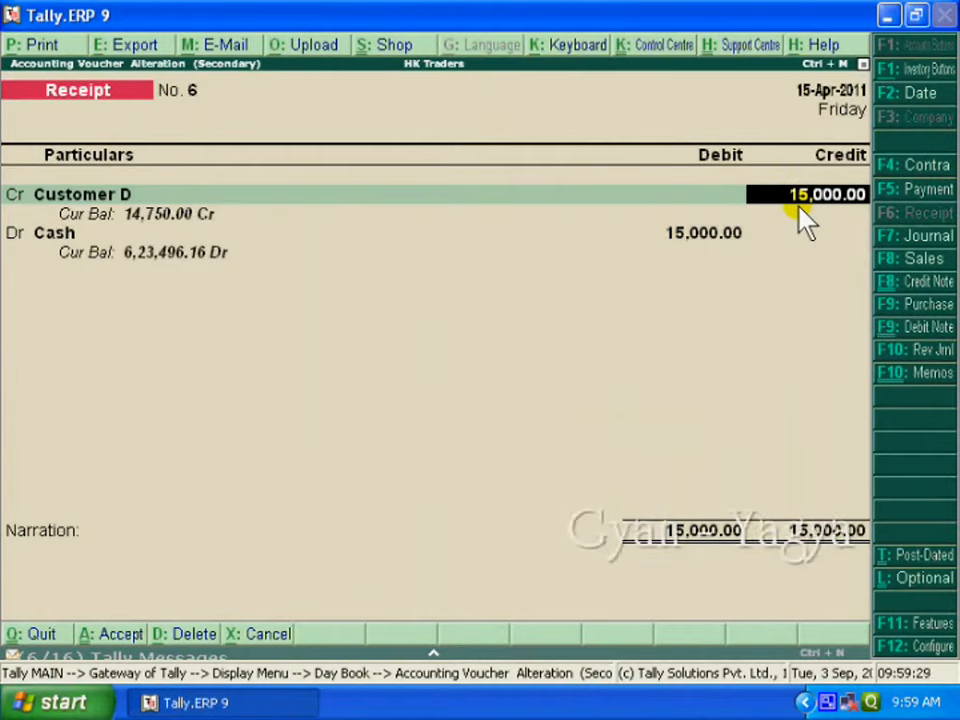
type("20000")
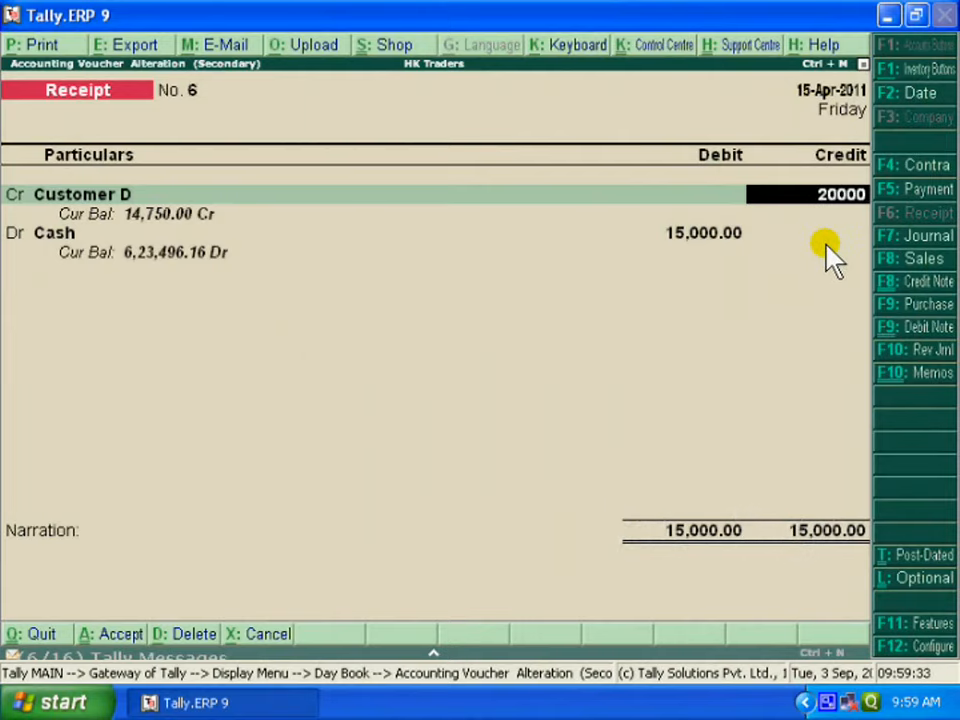
key("Return")
key("Return")
key("Return")
key("Return")
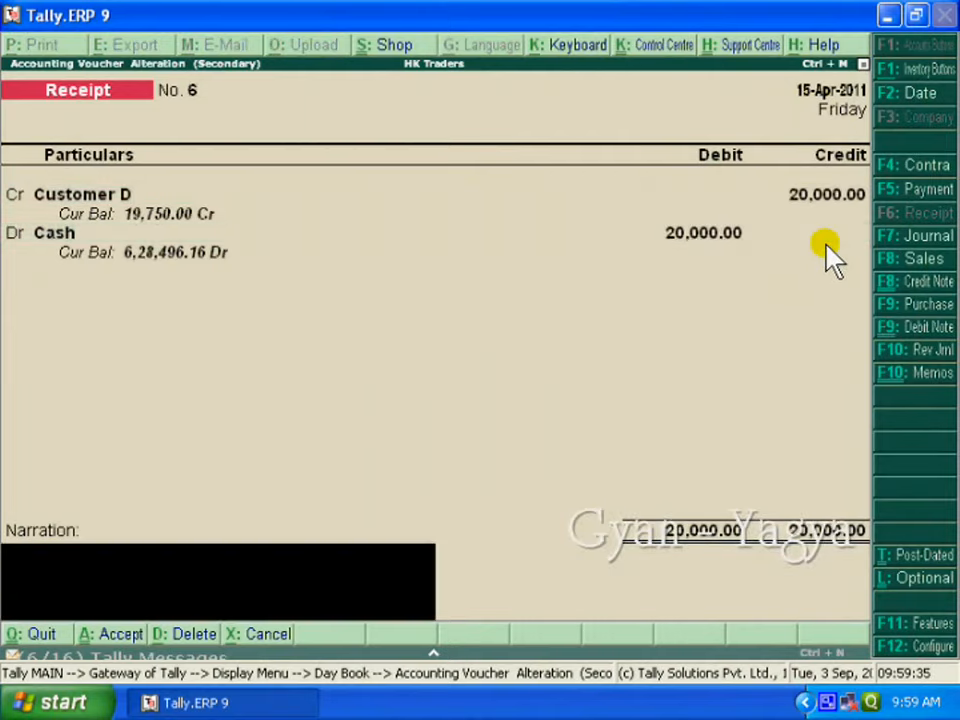
key("Return")
key("Return")
Open the Customer B sales voucher for 18" Khetan Fan and cancel it
key("Down")
key("Down")
key("Down")
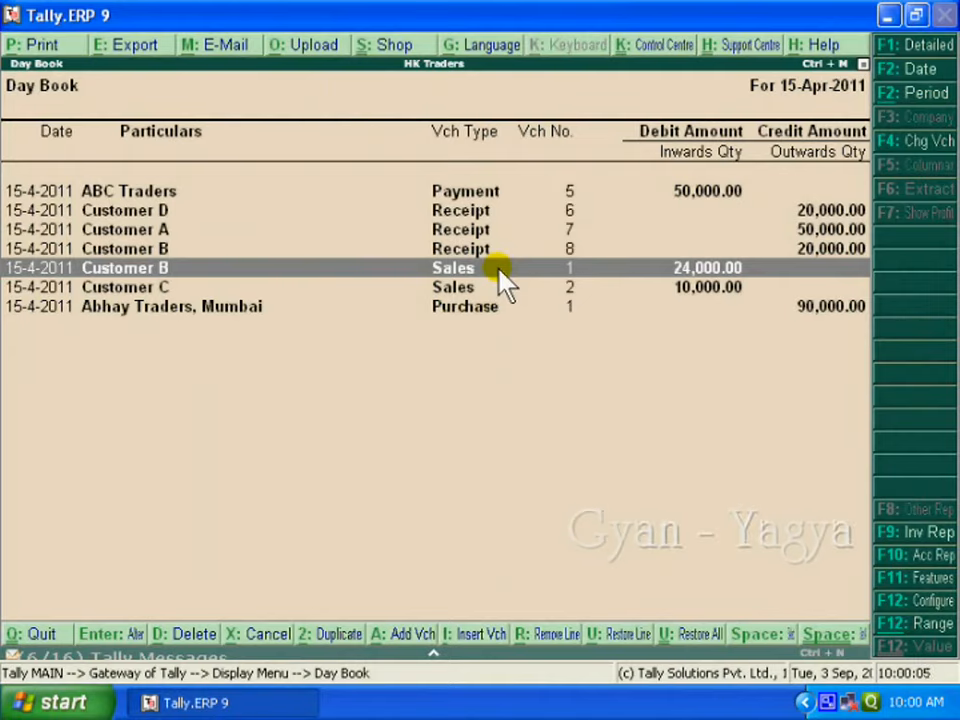
key("Return")
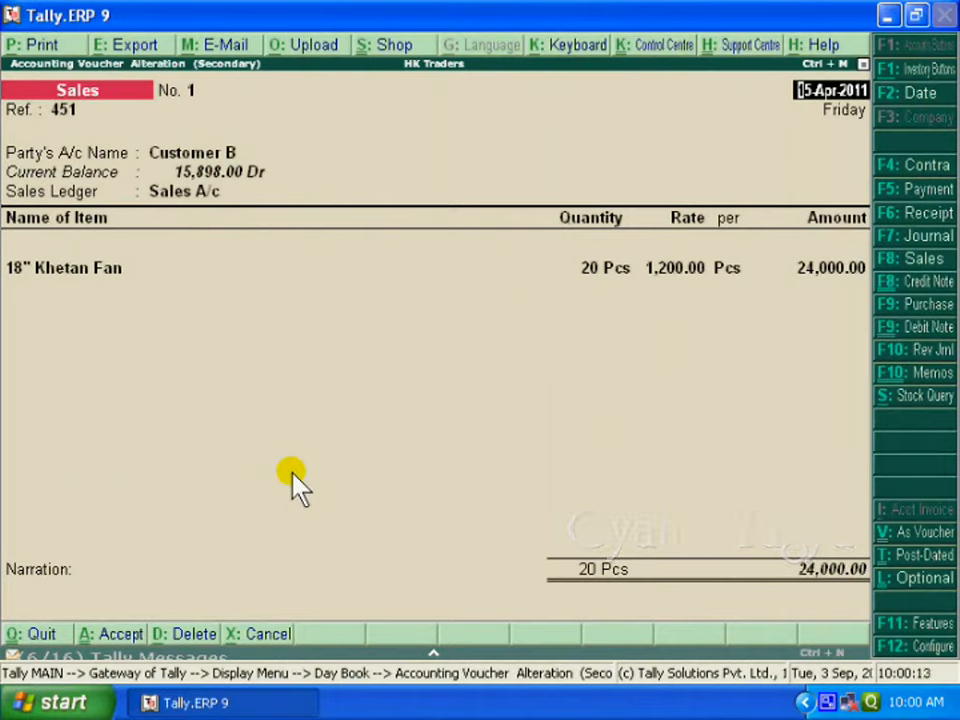
left_click(266, 638)
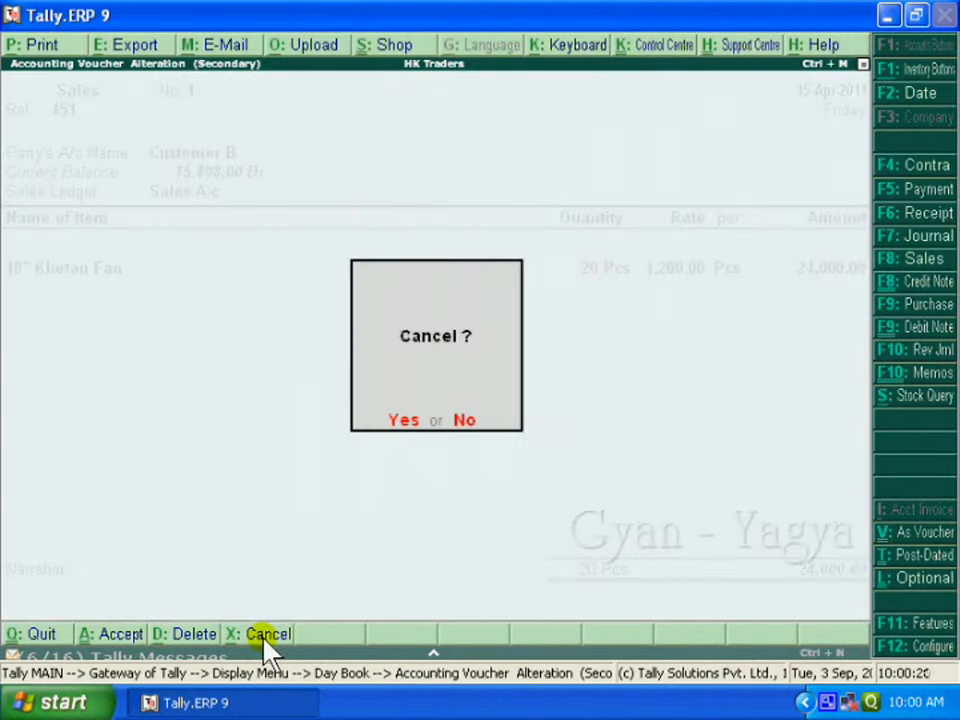
left_click(400, 422)
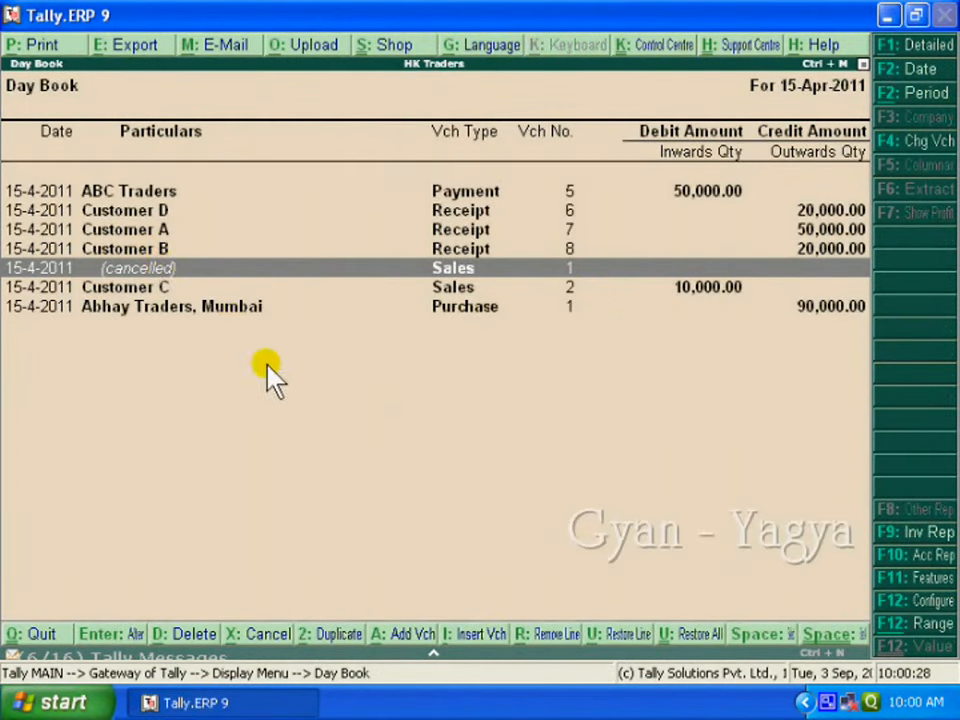
Leave the Day Book and quit Tally.ERP 9
key("Down")
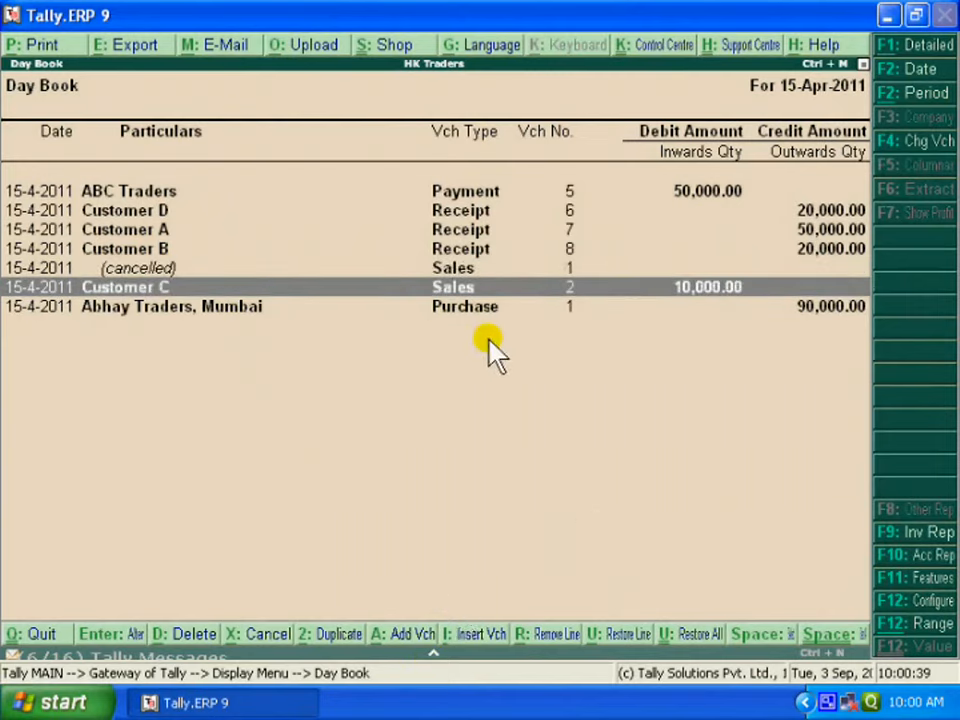
key("Down")
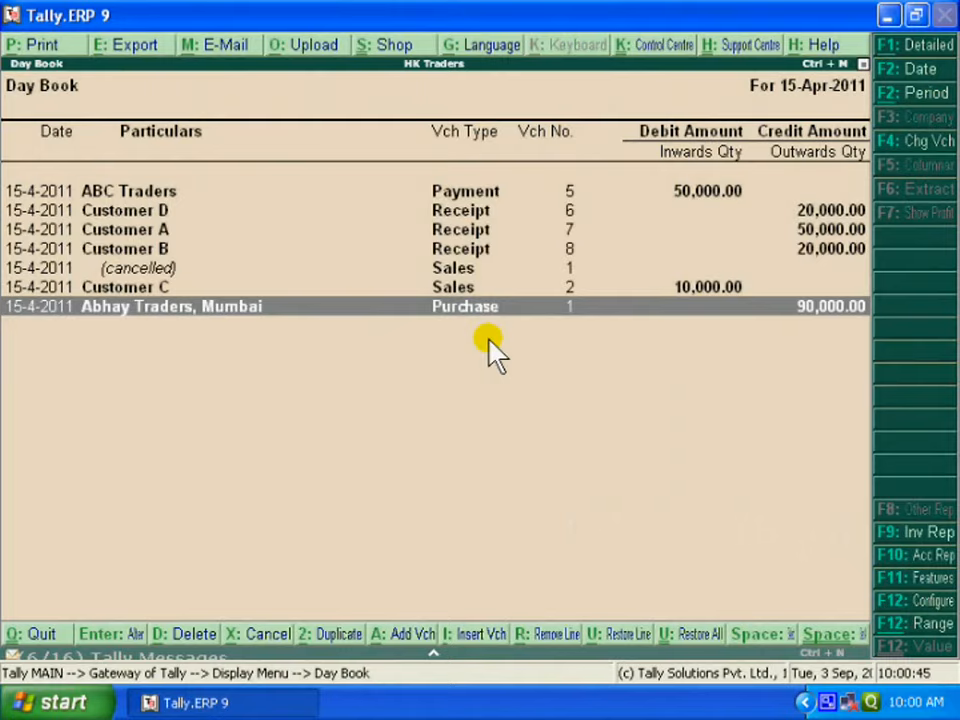
key("Escape")
key("Escape")
key("Escape")
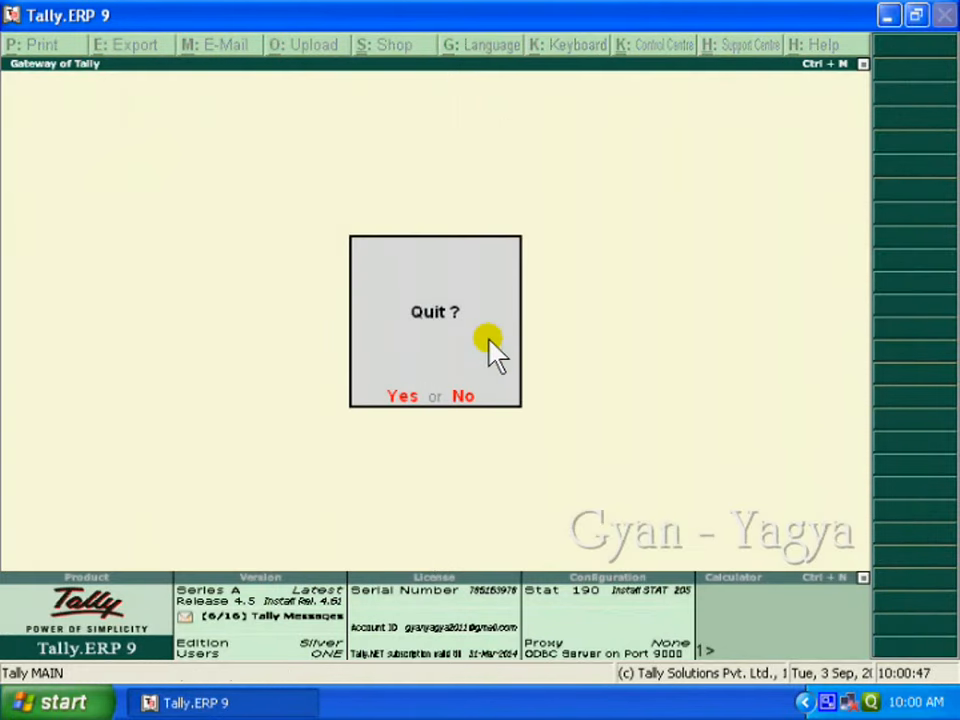
key("Return")
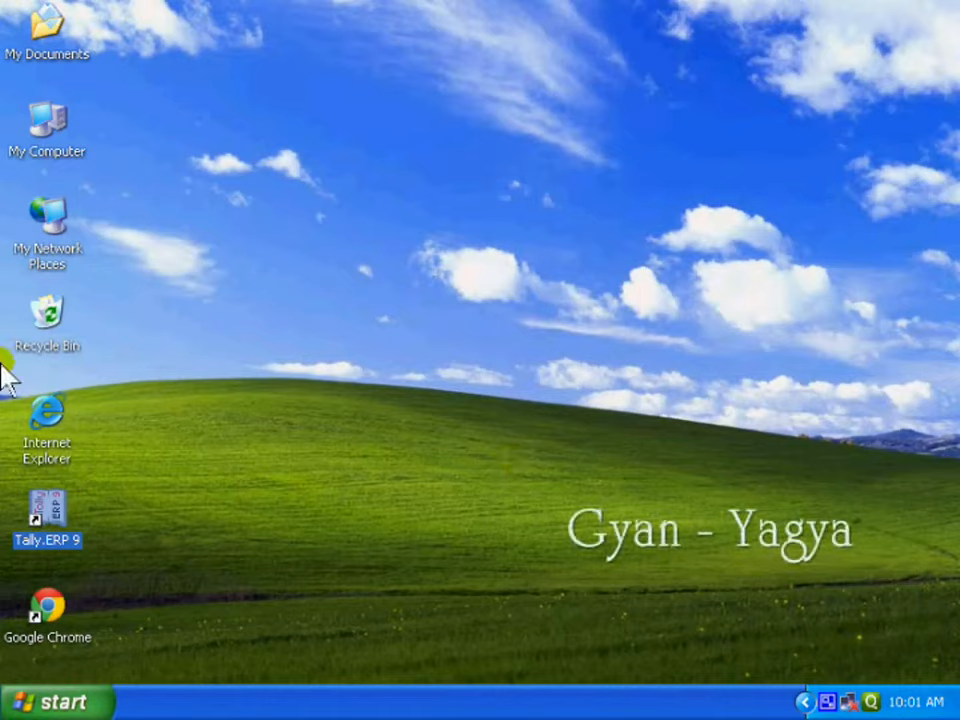
Reopen Tally.ERP 9, select HK Traders and log in with the administrator's user name and password
double_click(56, 512)
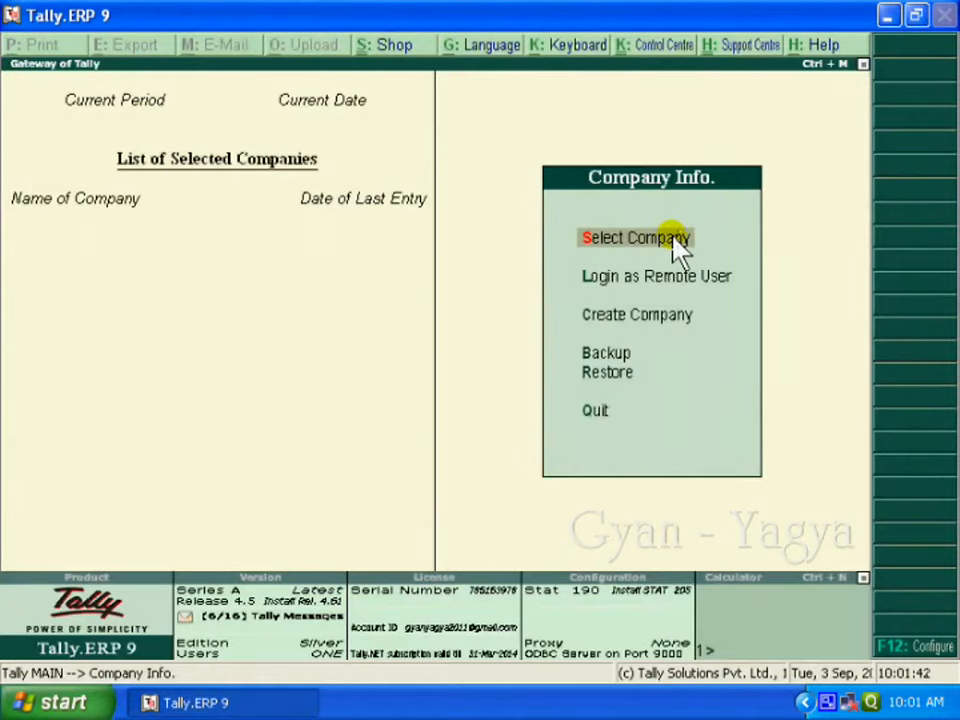
left_click(675, 240)
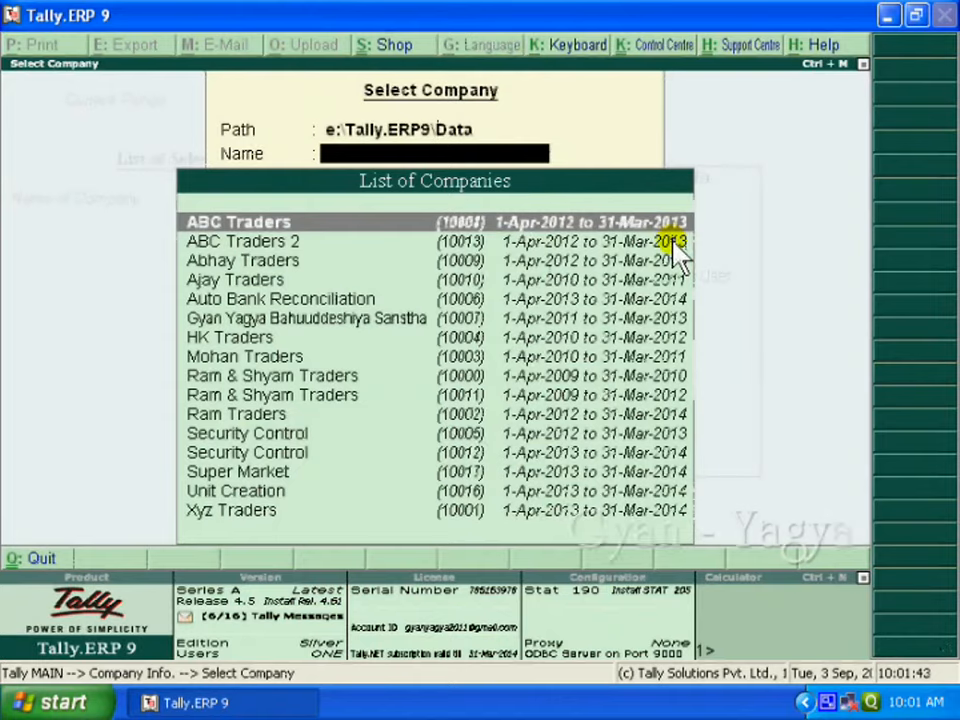
type("Hk")
key("Return")
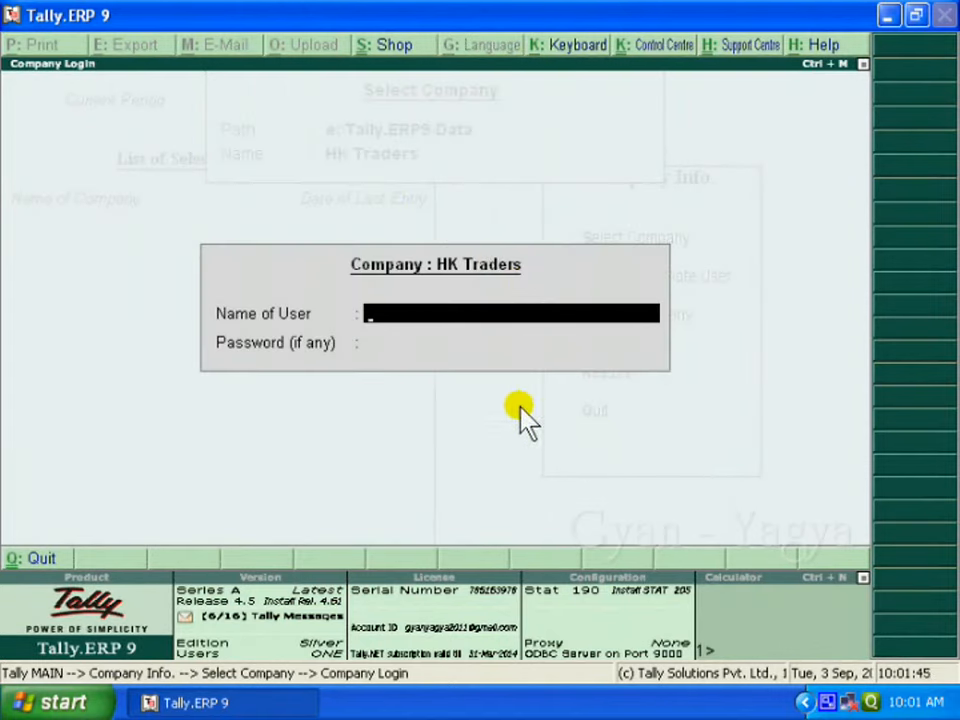
type("hk")
key("Return")
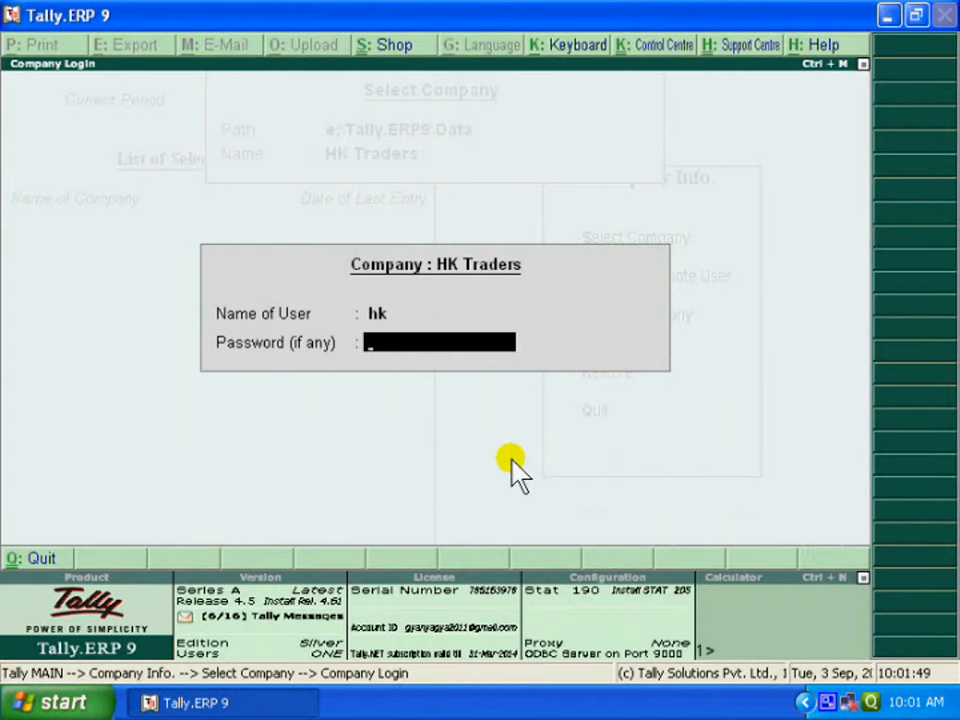
type("**")
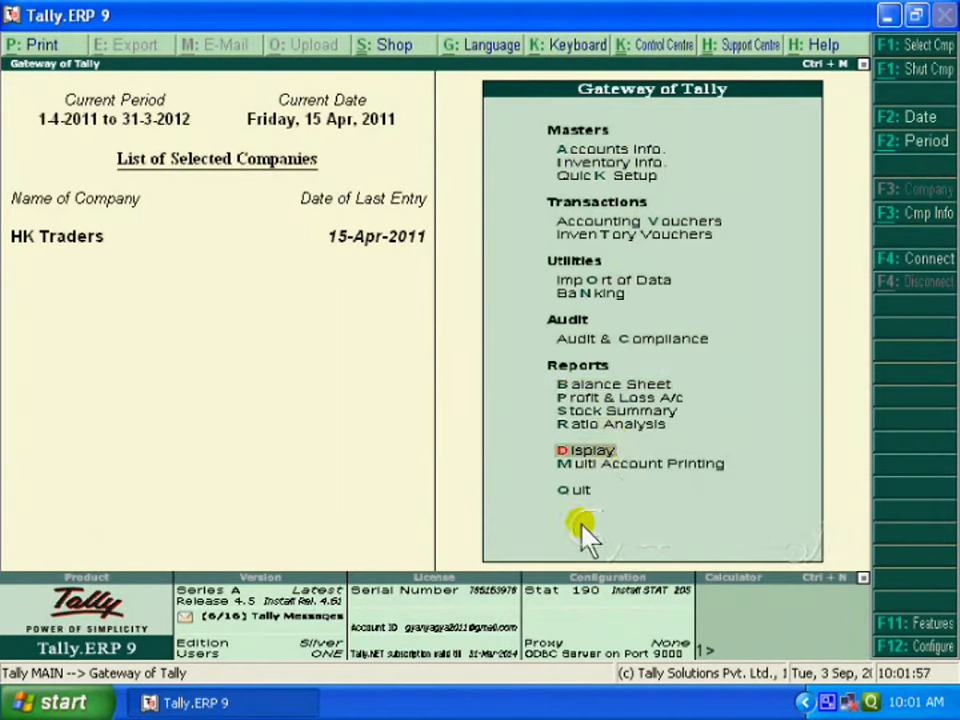
Display the Tally Audit statistics from Statements of Accounts for HK Traders
key("Return")
key("Down")
key("Down")
key("Down")
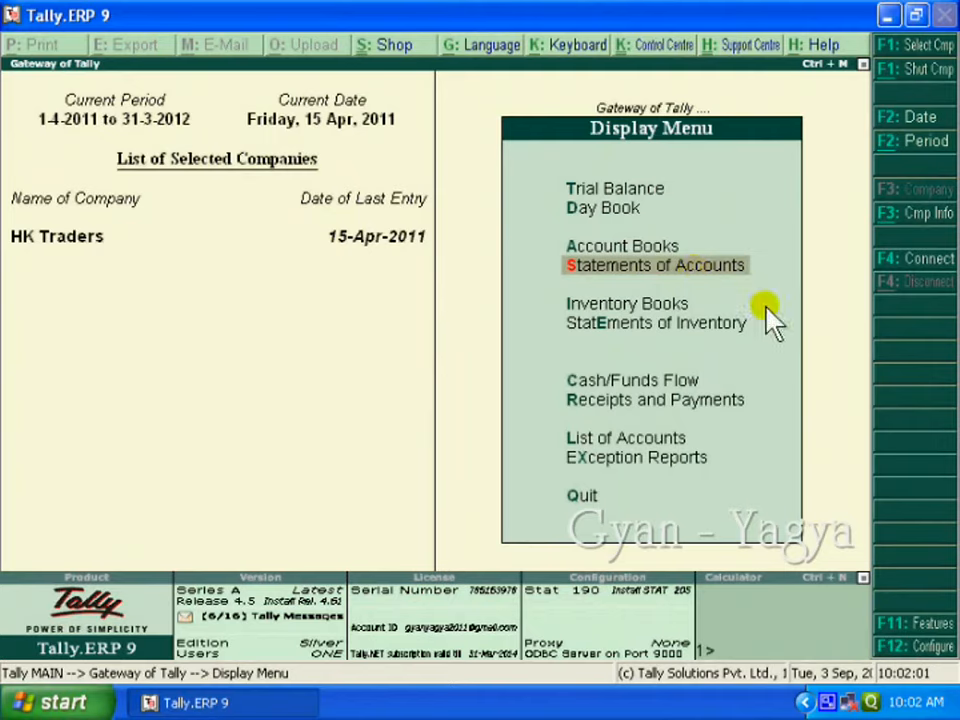
key("Return")
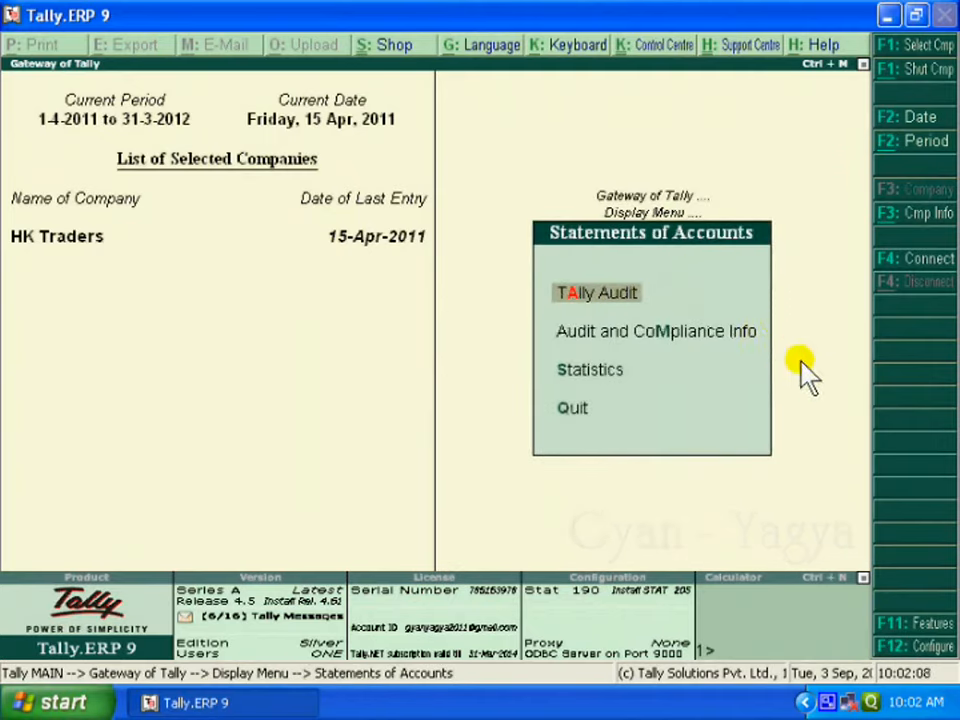
key("Return")
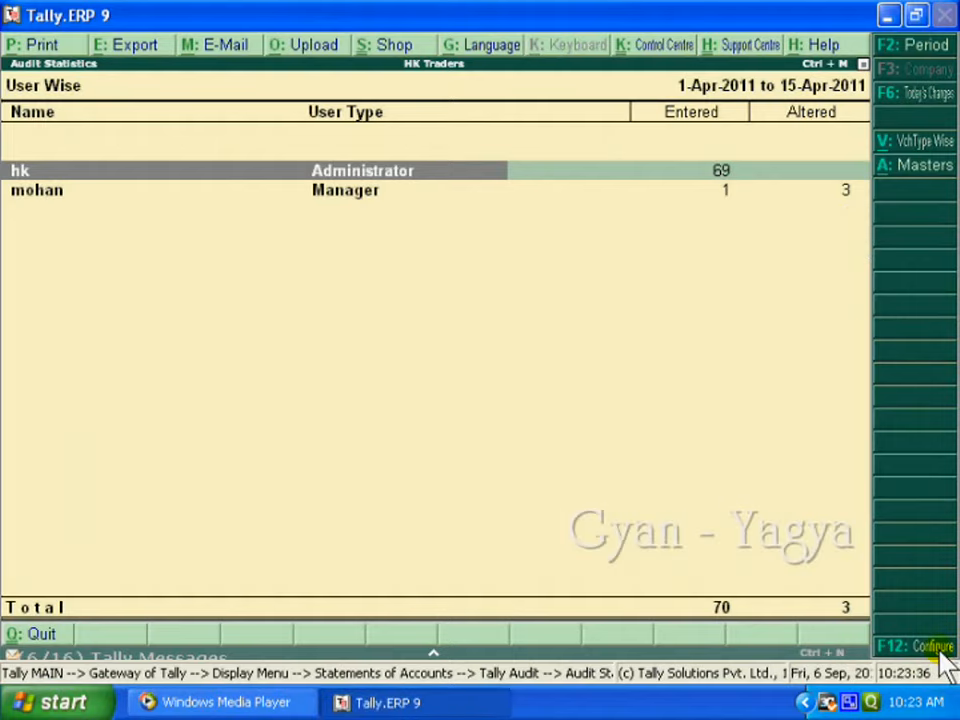
Configure the audit statistics to show cancelled and deleted counts separately, and examine the manager's entered, modified, cancelled and deleted counts
left_click(940, 650)
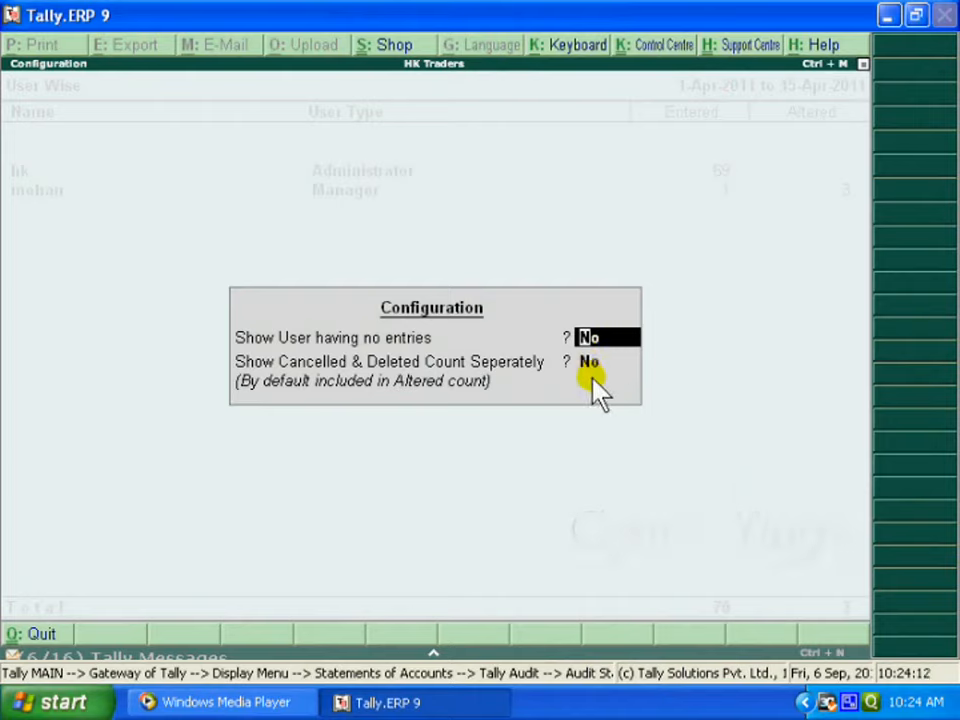
key("Return")
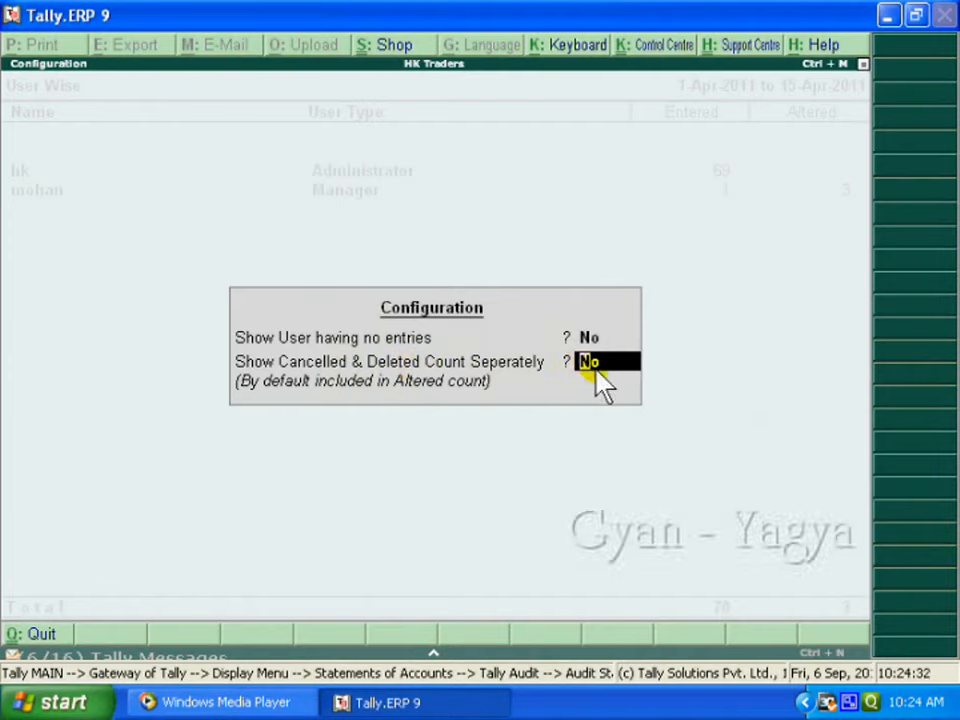
type("y")
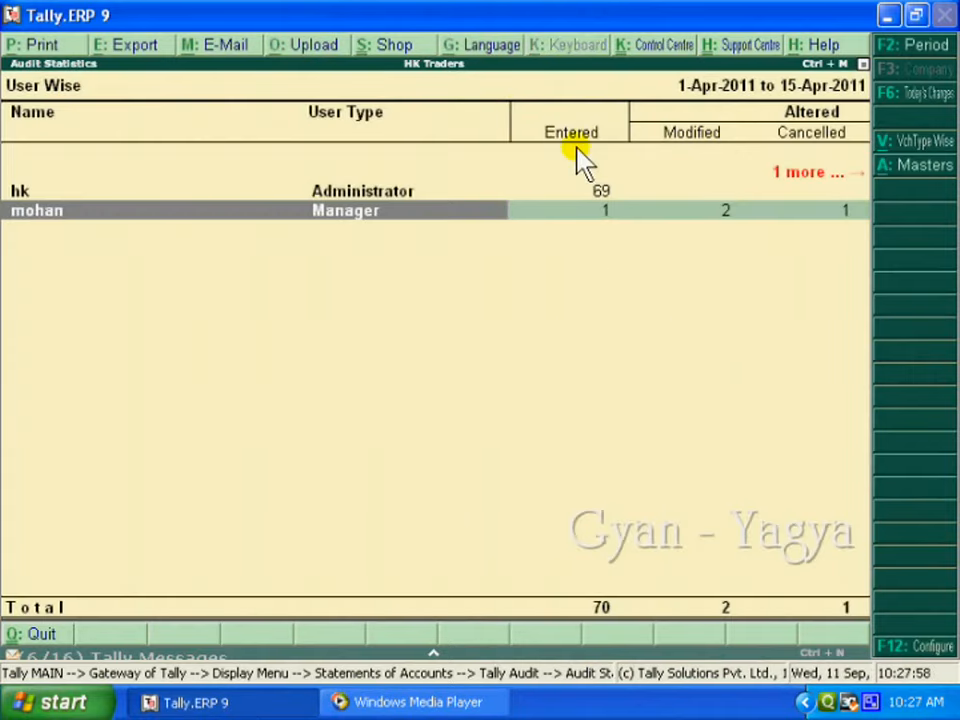
left_click(597, 208)
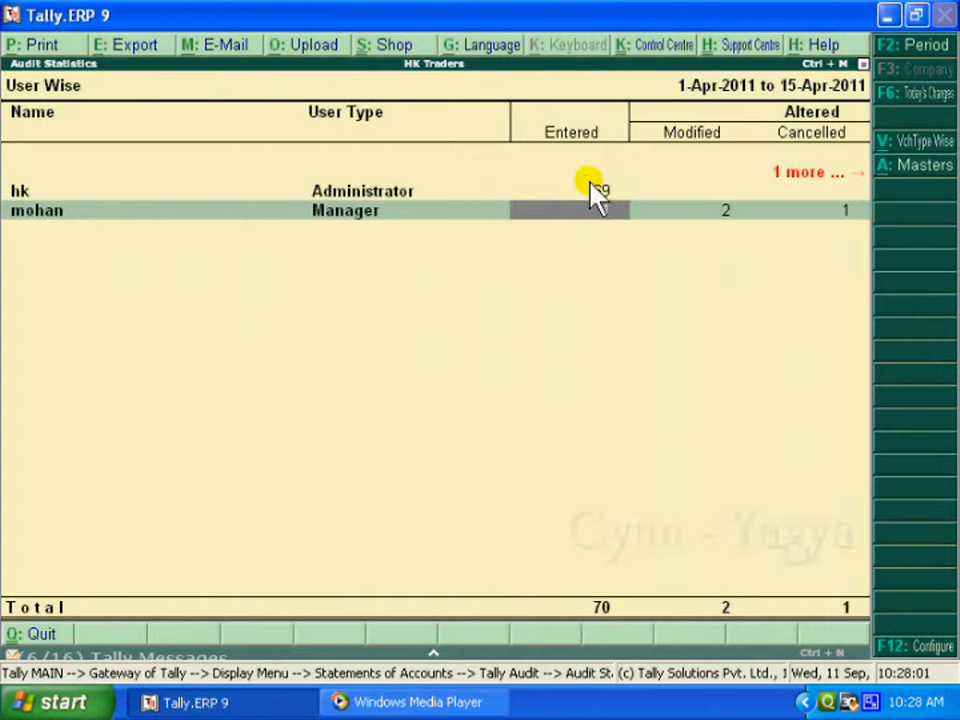
key("Right")
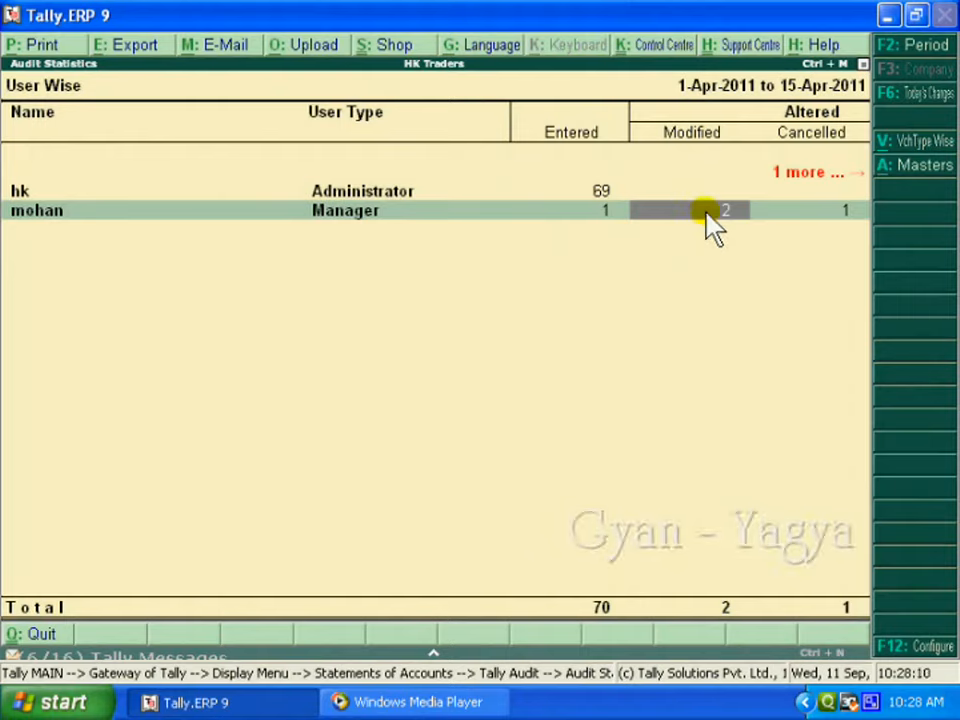
key("Right")
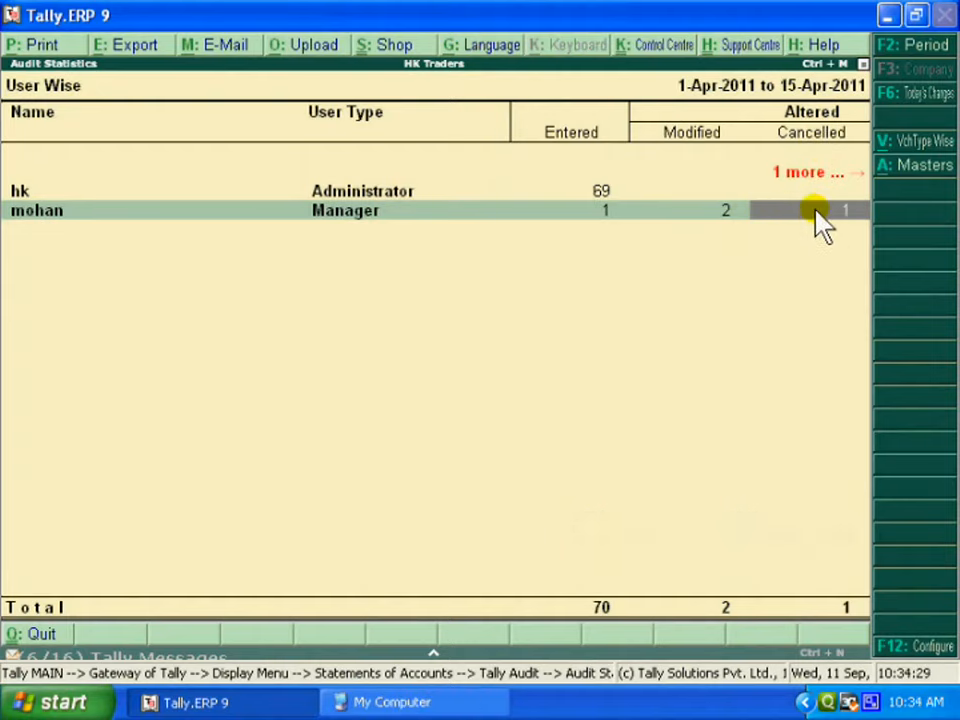
key("Right")
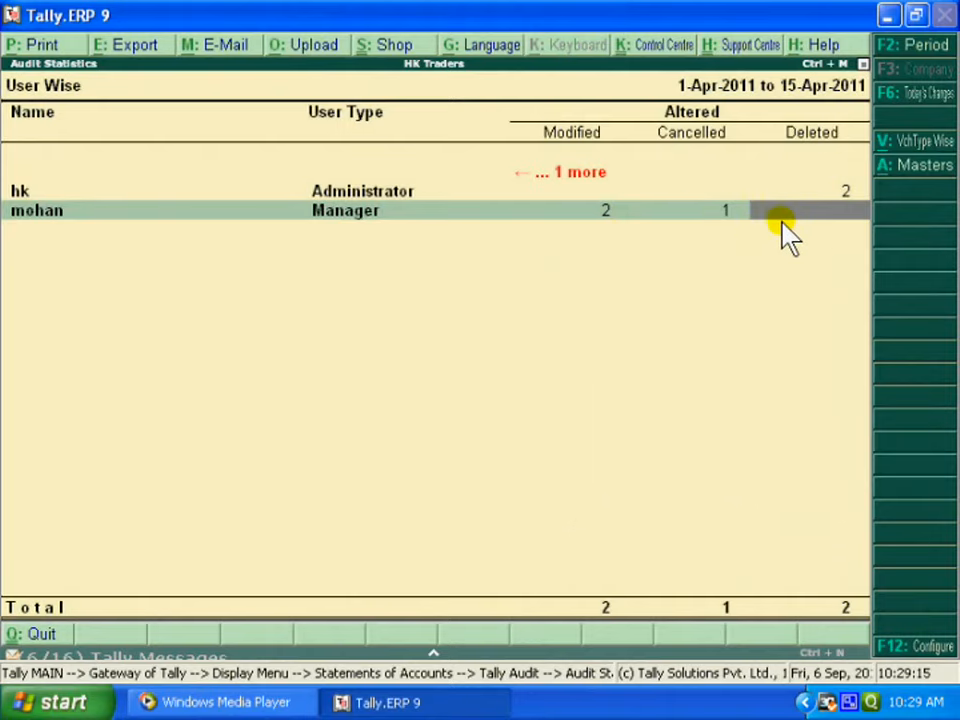
Set Show Cancelled & Deleted Count Separately to No in the audit statistics configuration
left_click(932, 650)
key("Return")
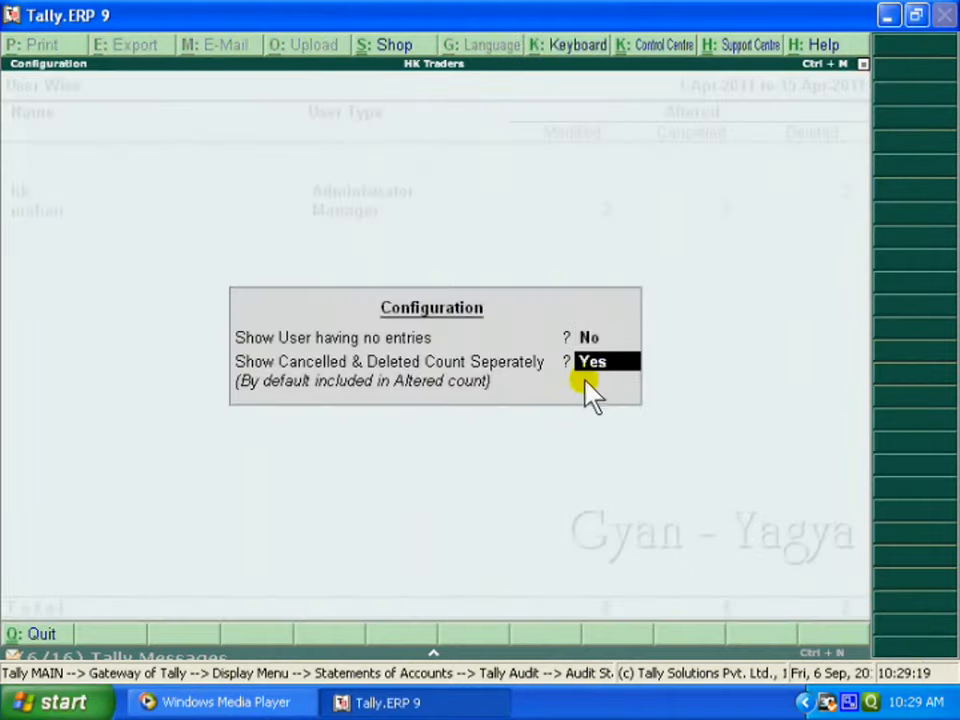
type("n")
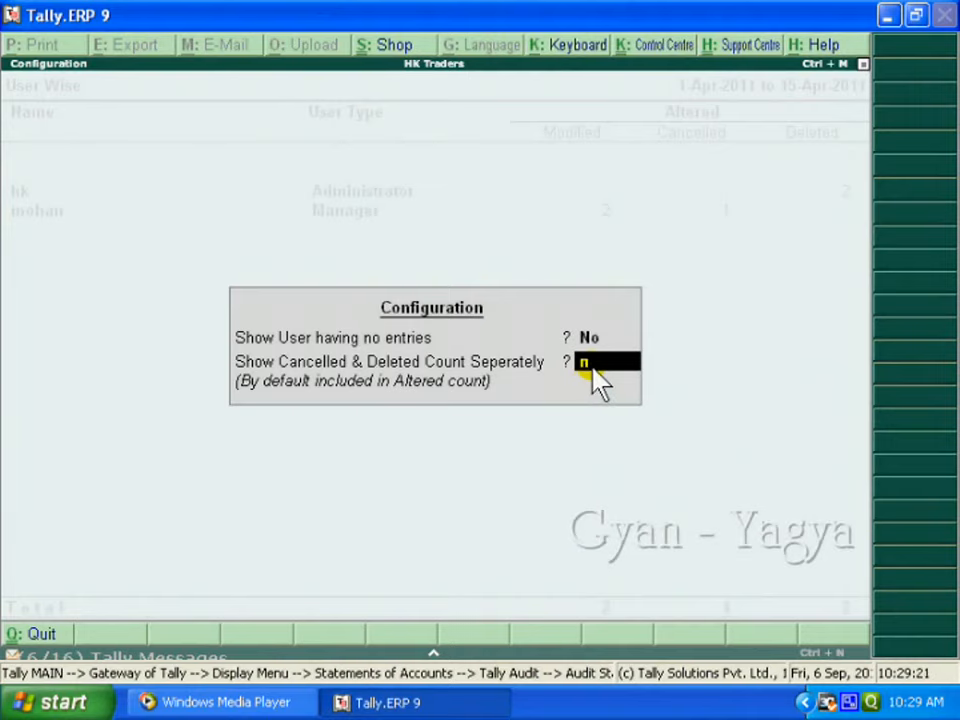
key("Return")
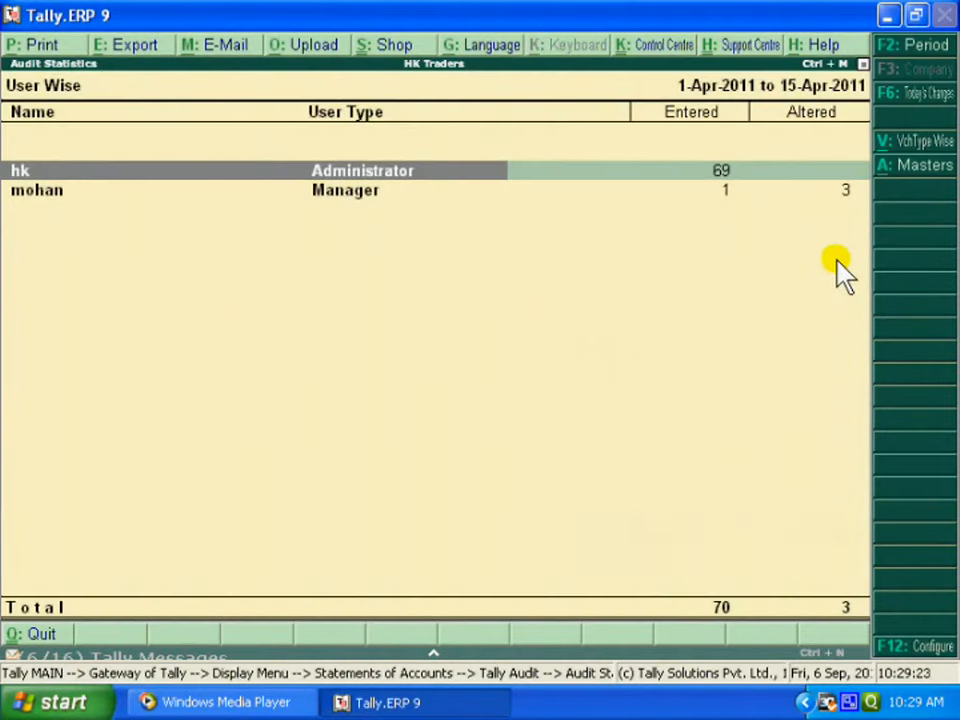
Open the manager's list of altered Payment vouchers and accept the altered ABC Traders voucher
key("Down")
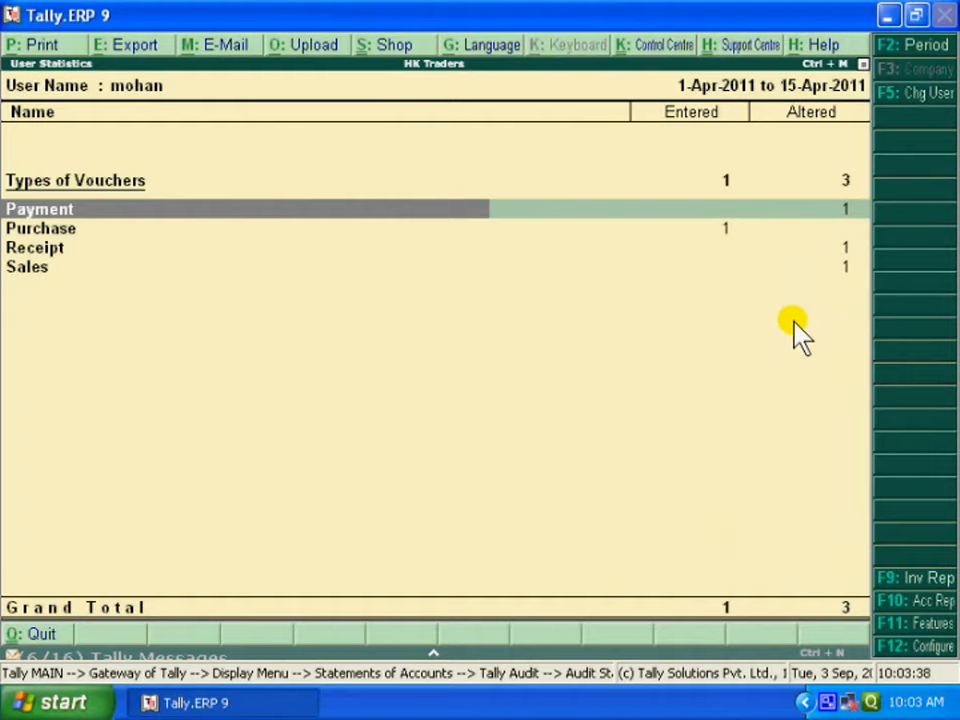
key("Return")
key("Return")
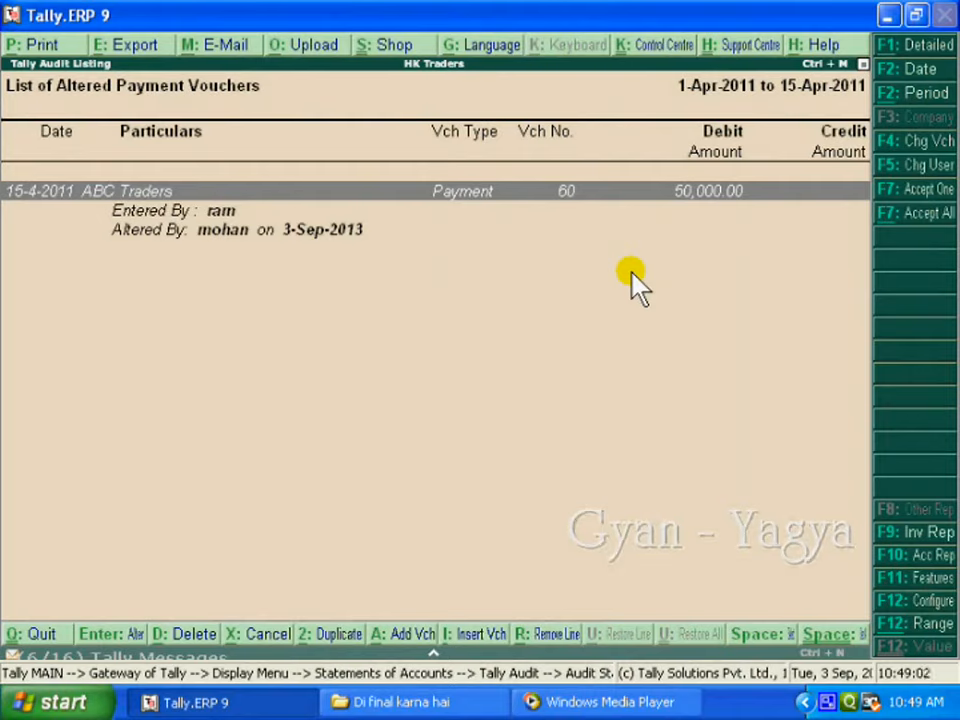
left_click(916, 190)
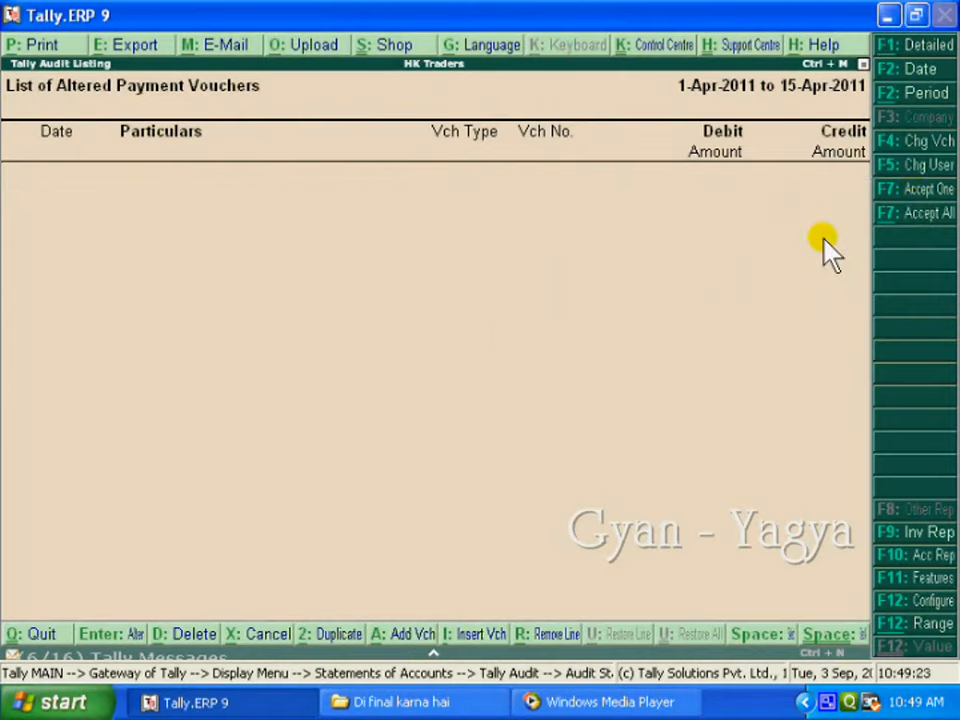